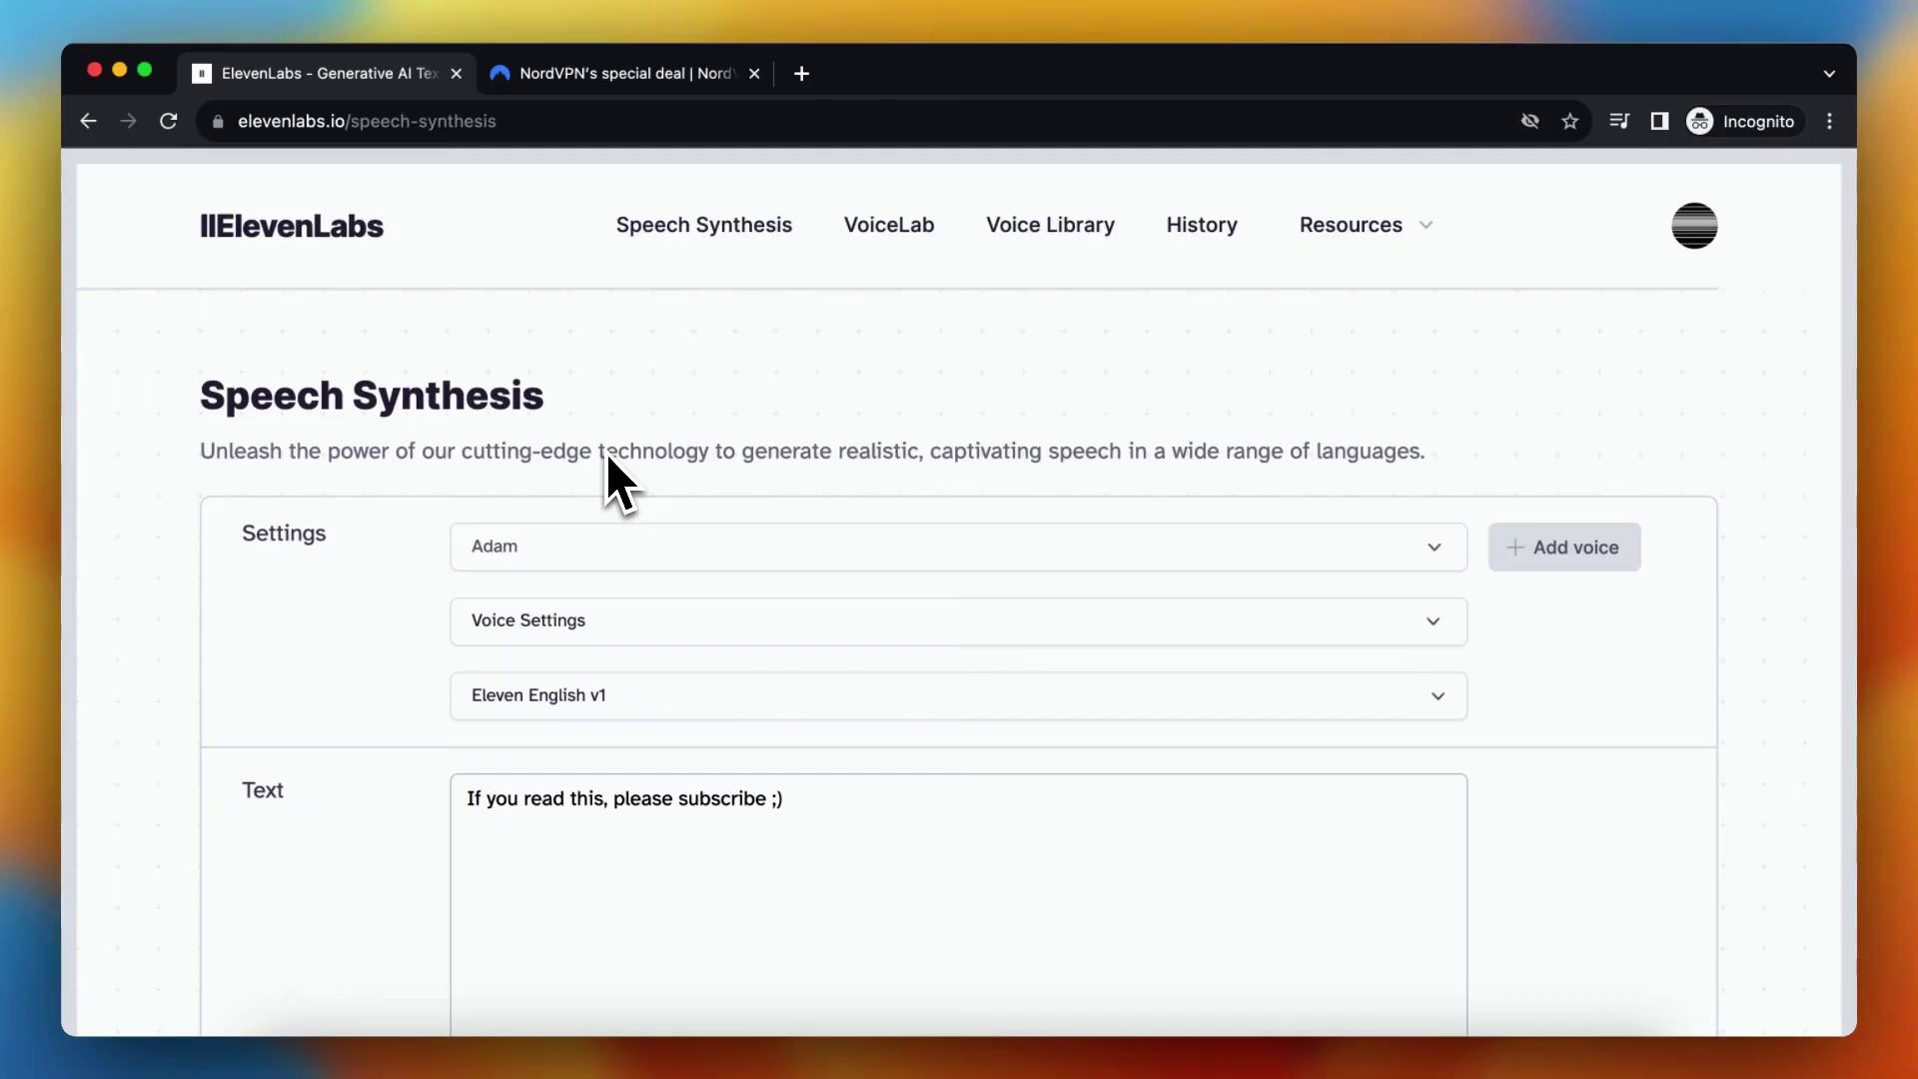
Switch to the NordVPN deal tab and highlight the '66%' discount in the headline, then deselect
click(600, 73)
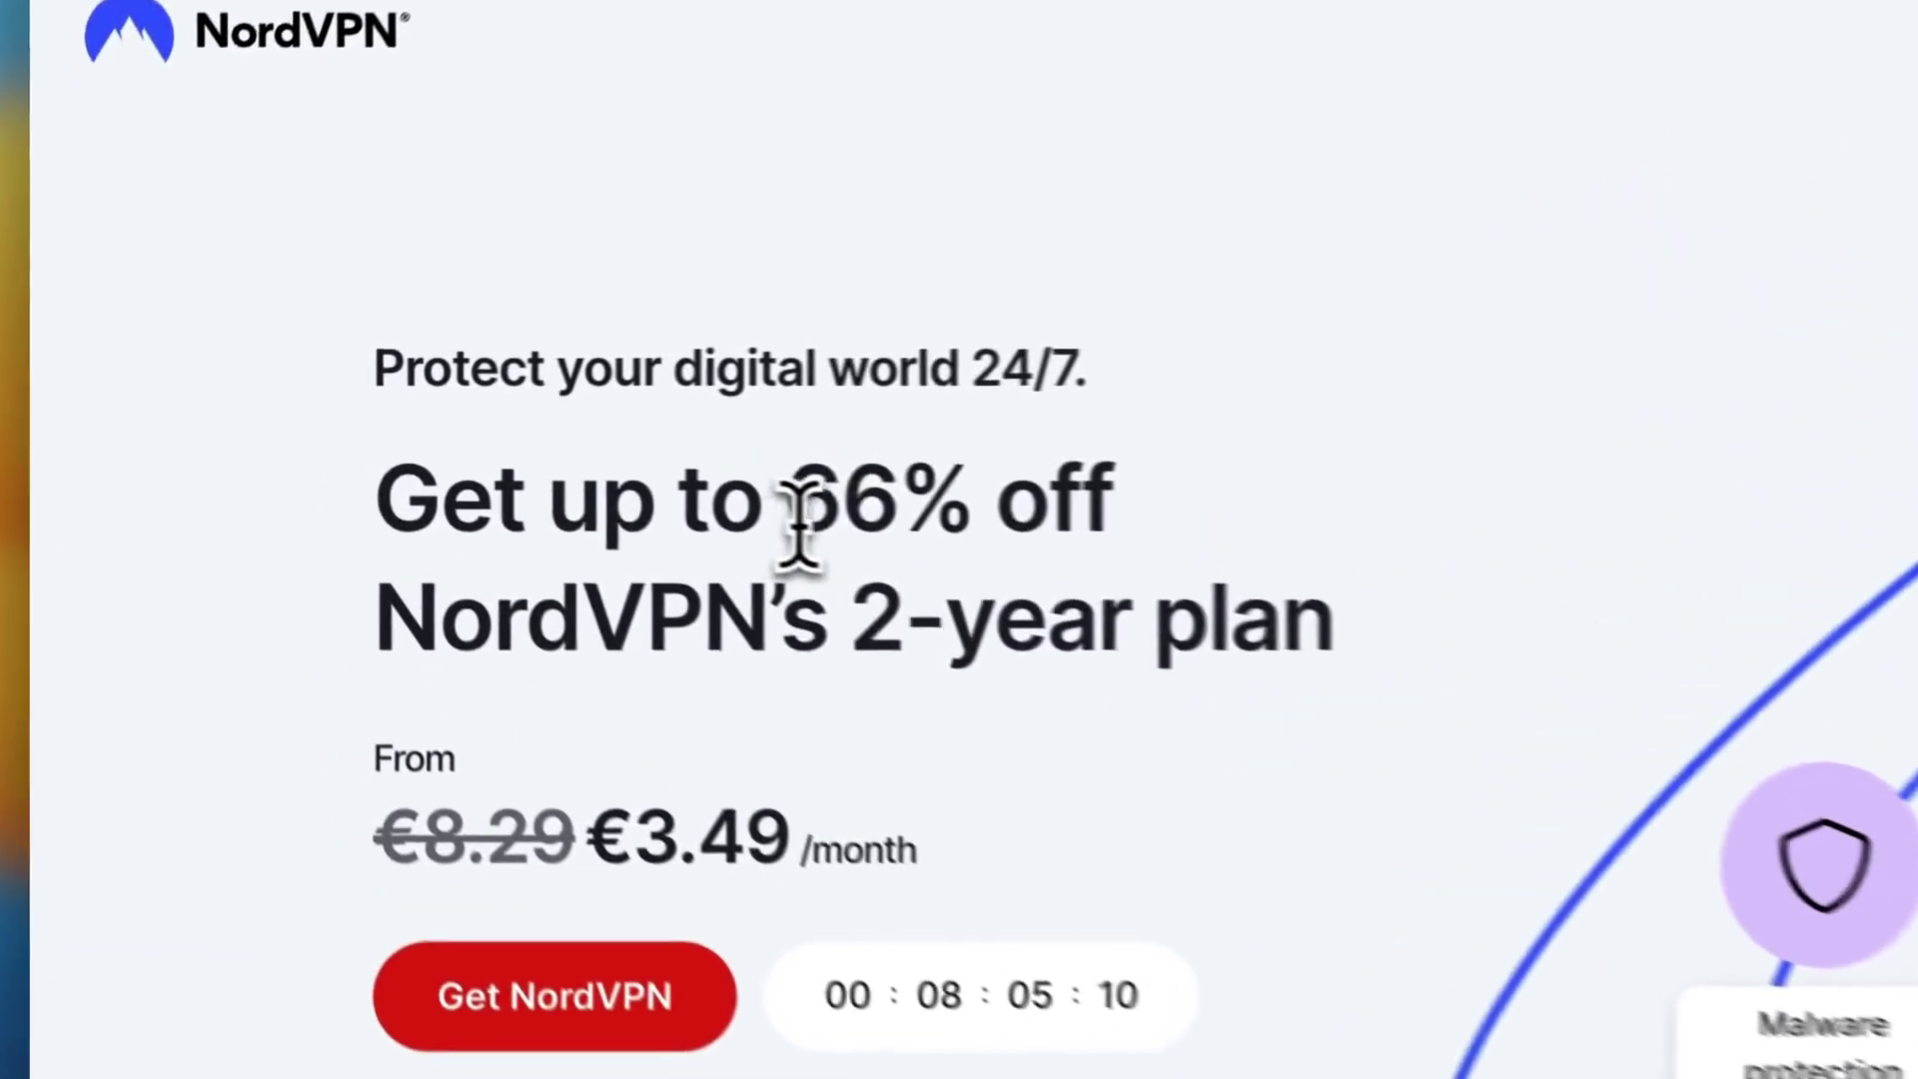
drag(474, 445, 561, 445)
click(998, 532)
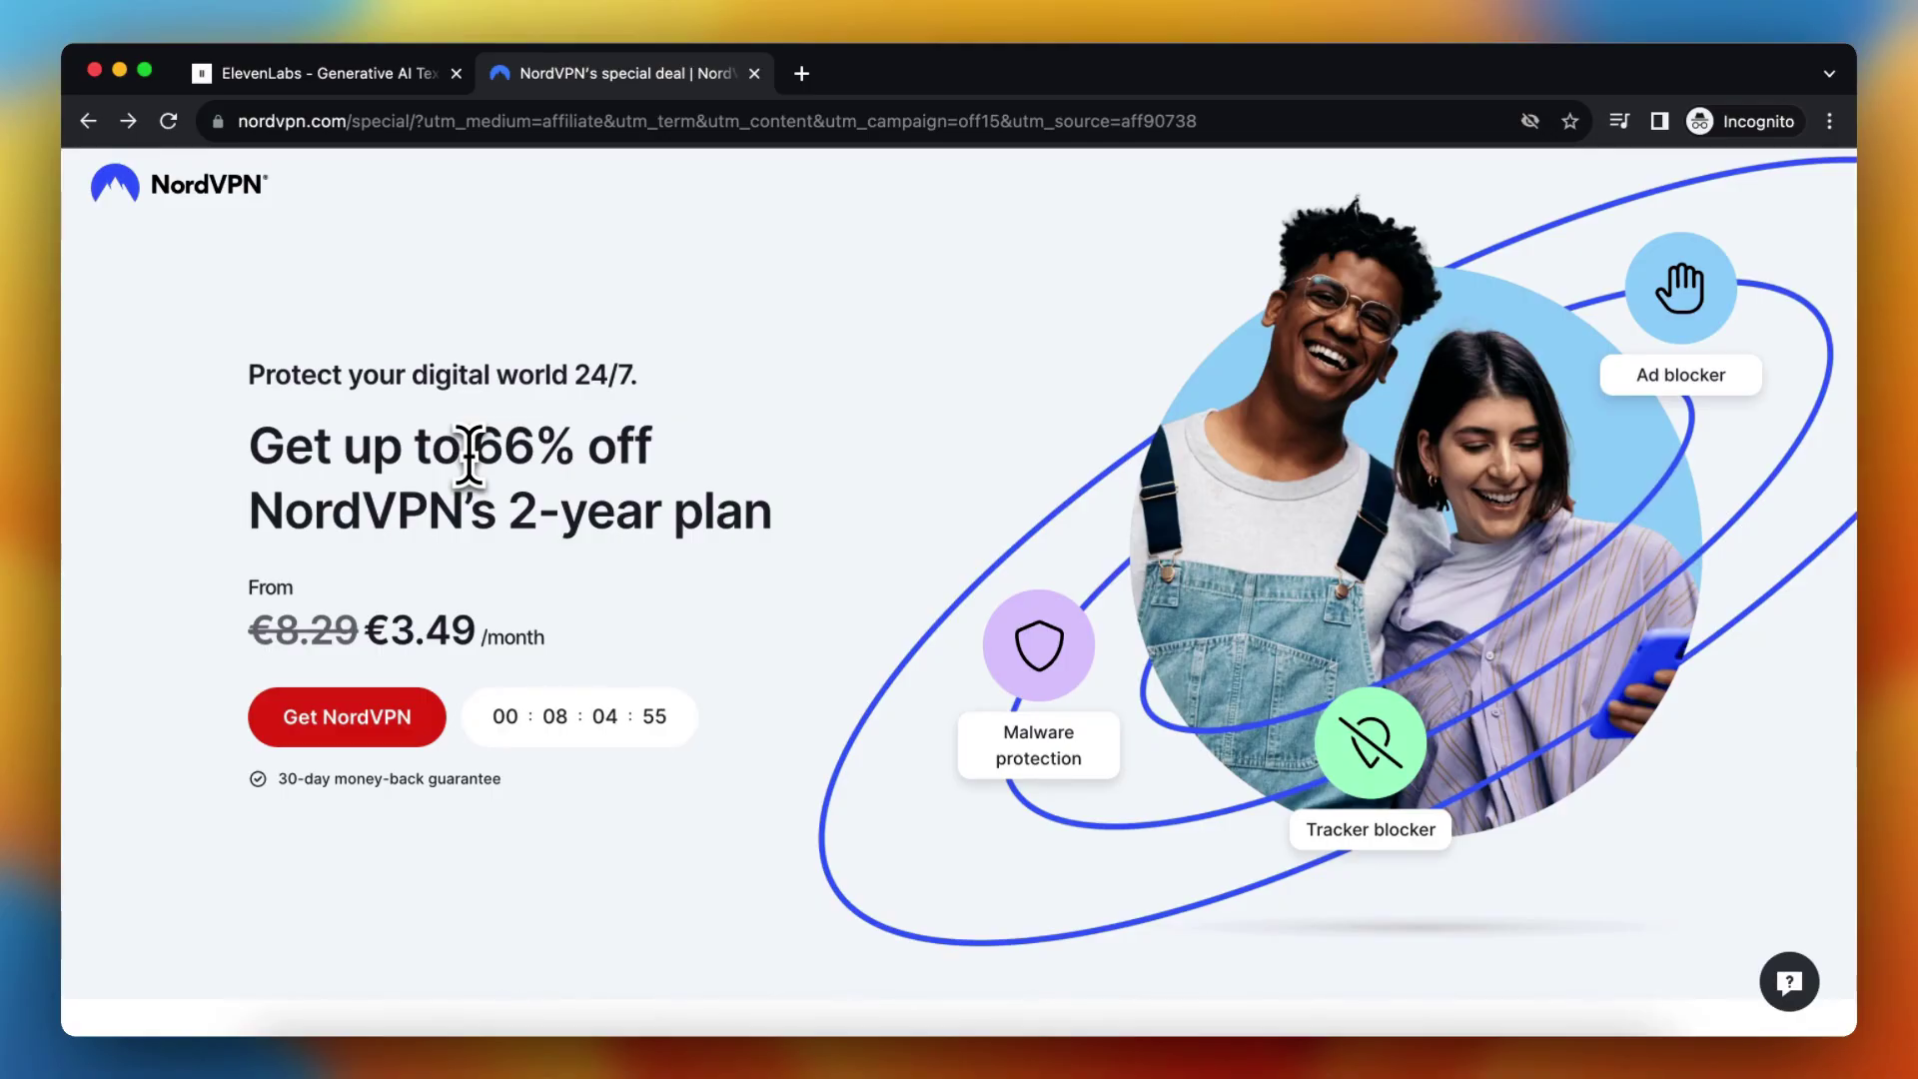
scroll(464, 462, down, 3)
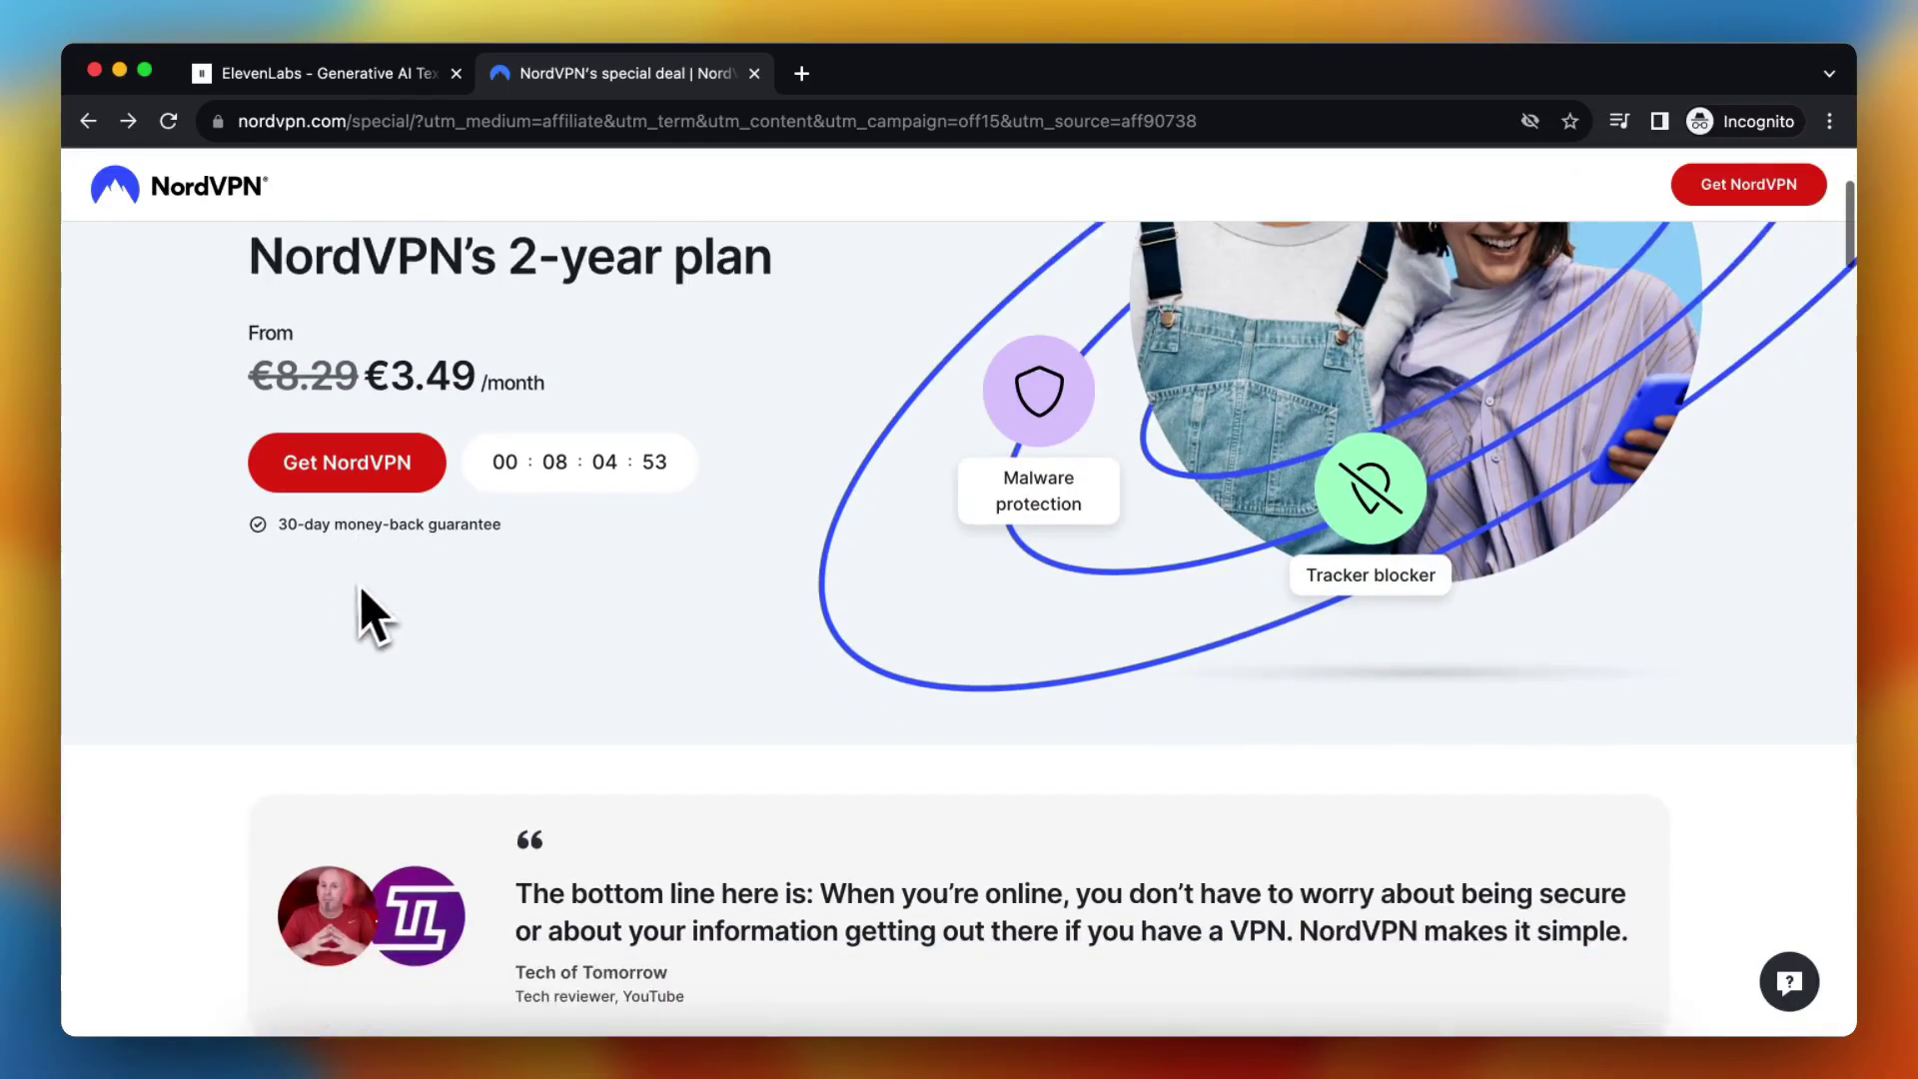
scroll(360, 586, down, 3)
scroll(320, 591, down, 1)
scroll(320, 592, down, 2)
scroll(323, 587, down, 2)
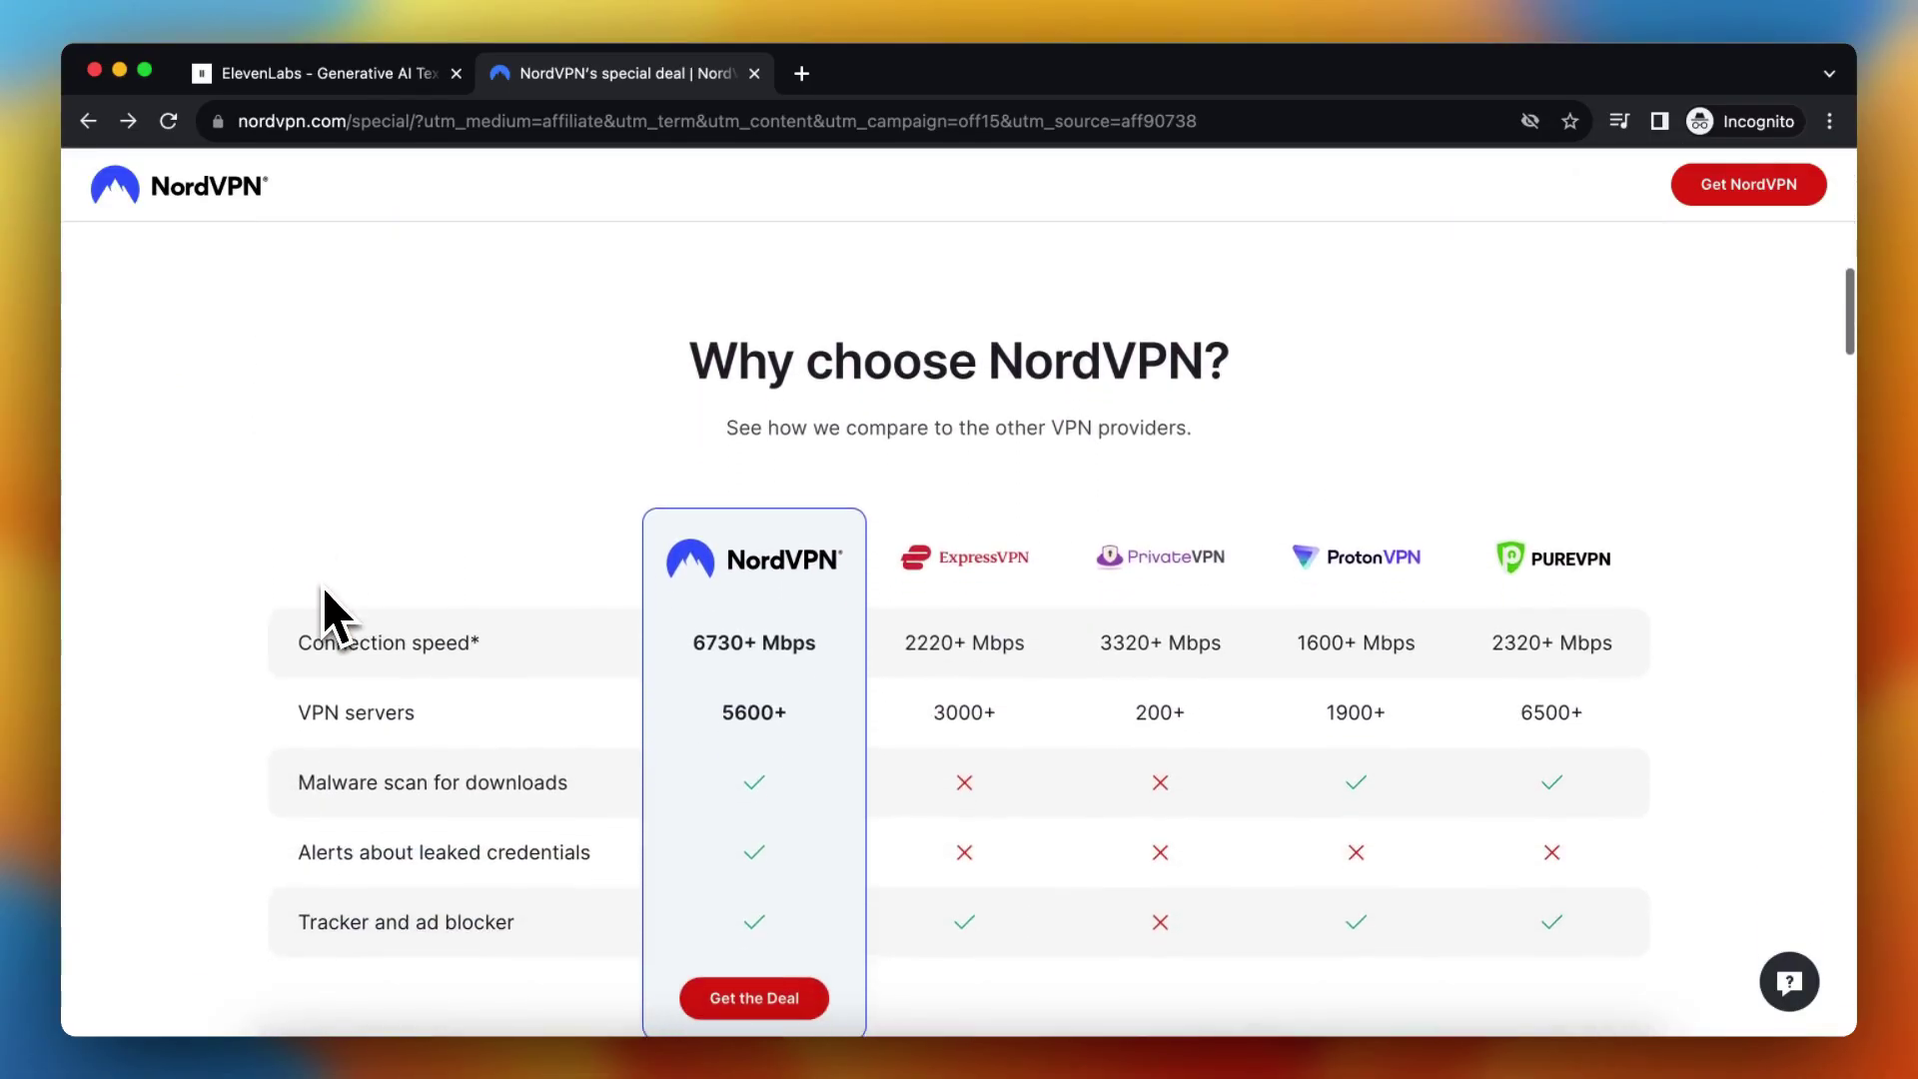
scroll(324, 589, down, 1)
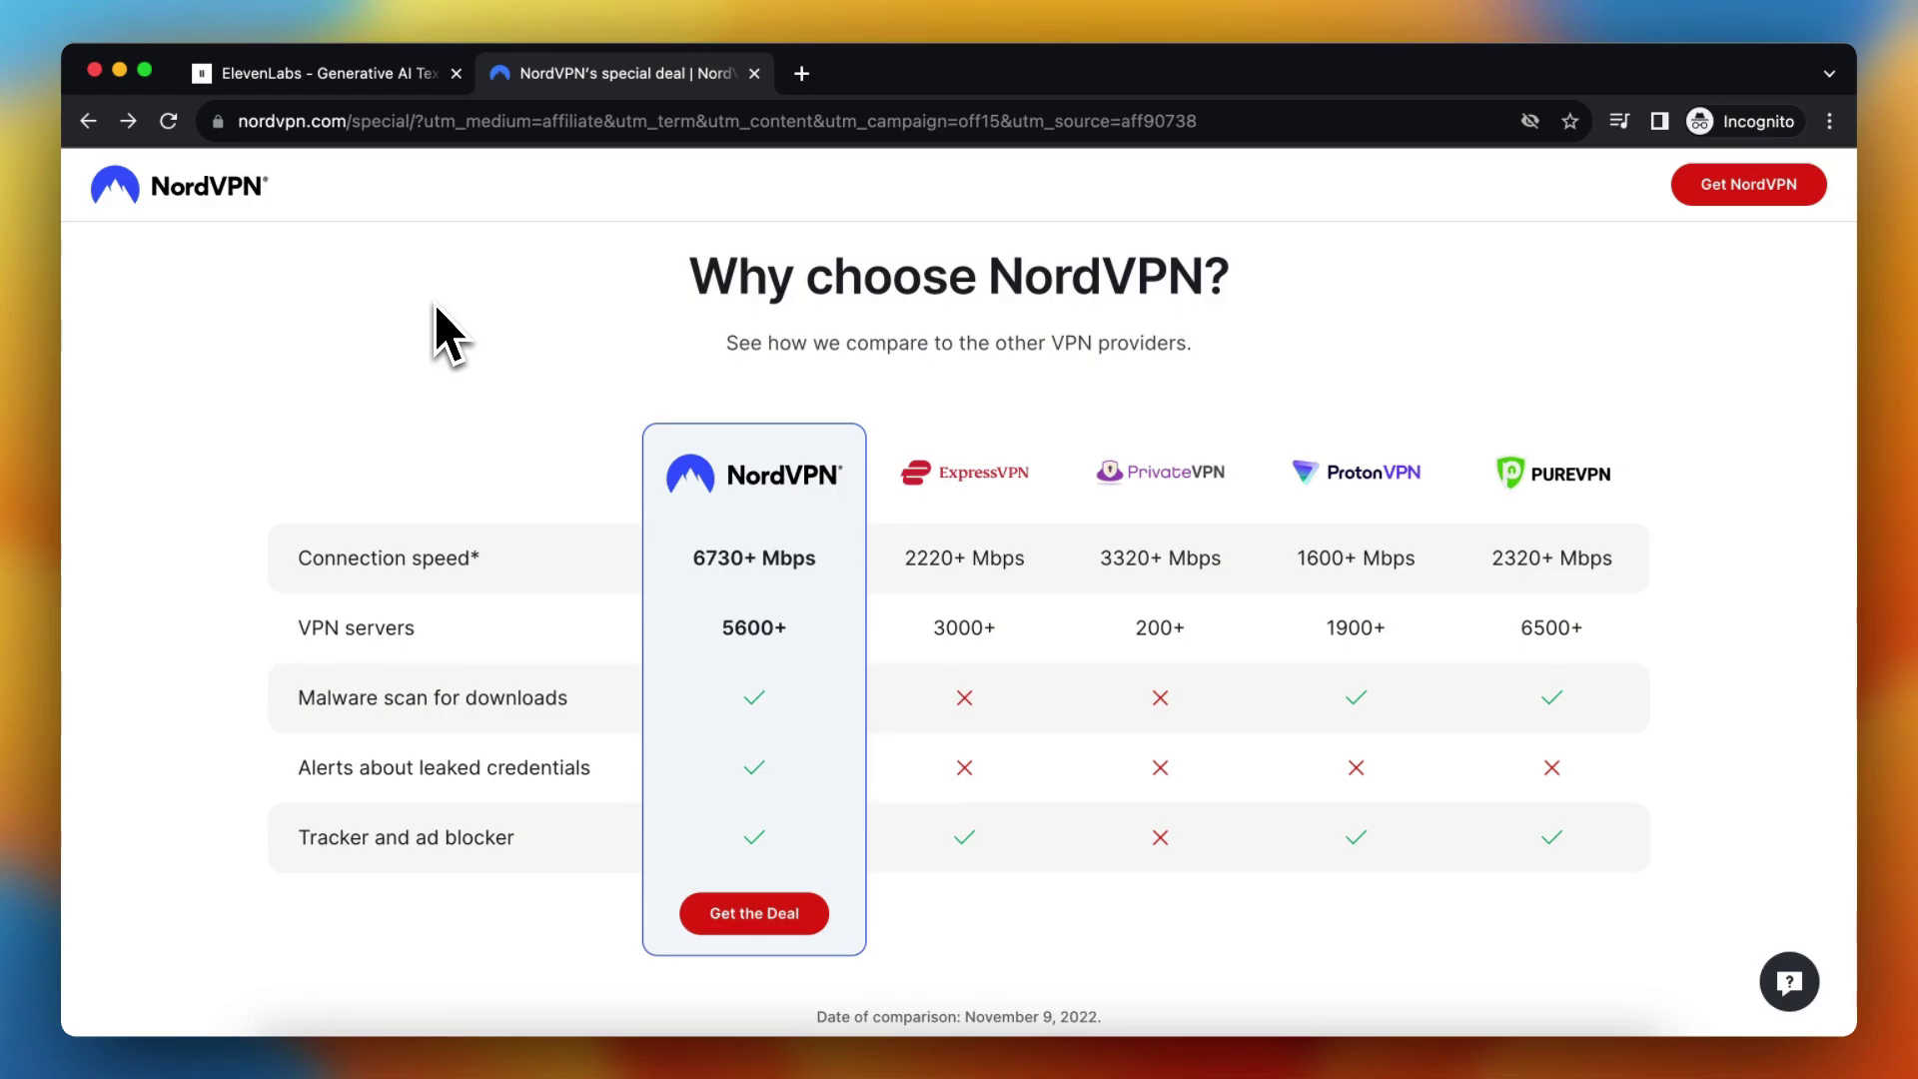
scroll(435, 333, up, 3)
scroll(412, 360, up, 2)
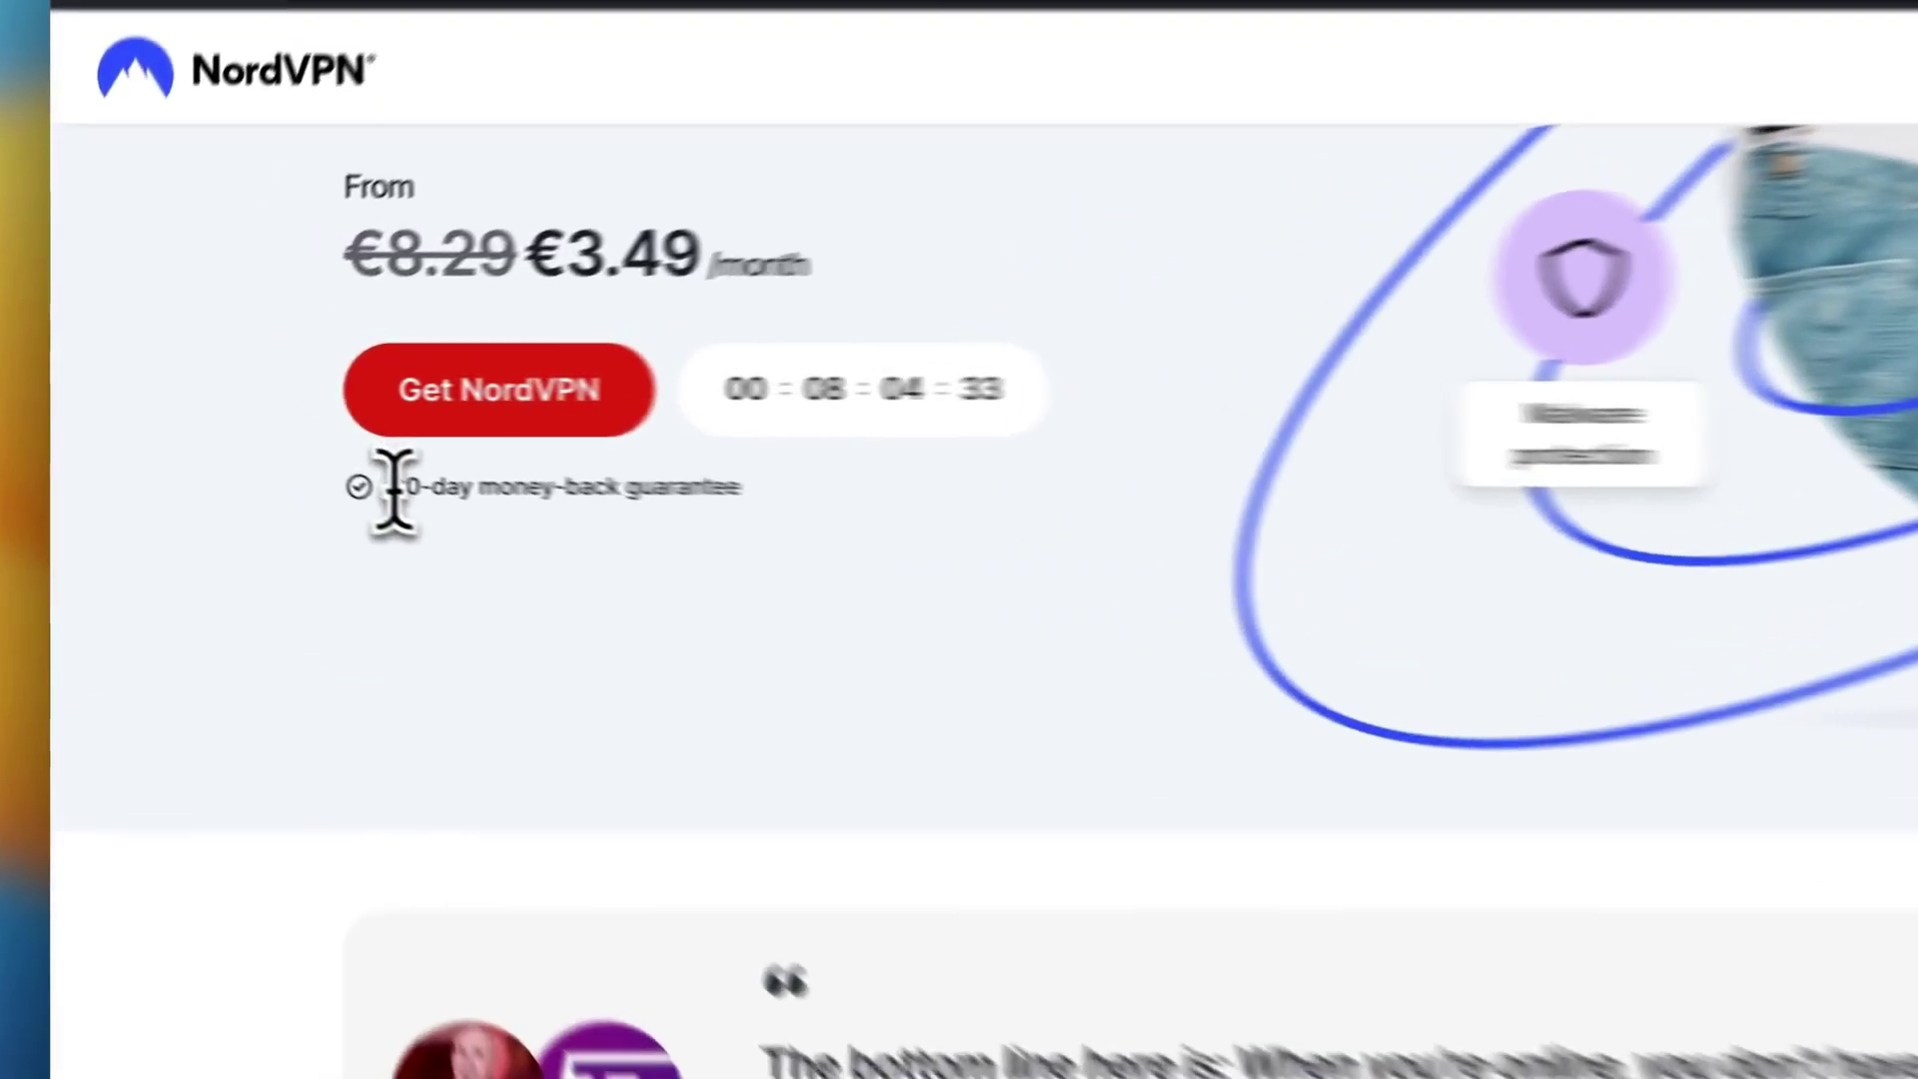
drag(394, 488, 876, 517)
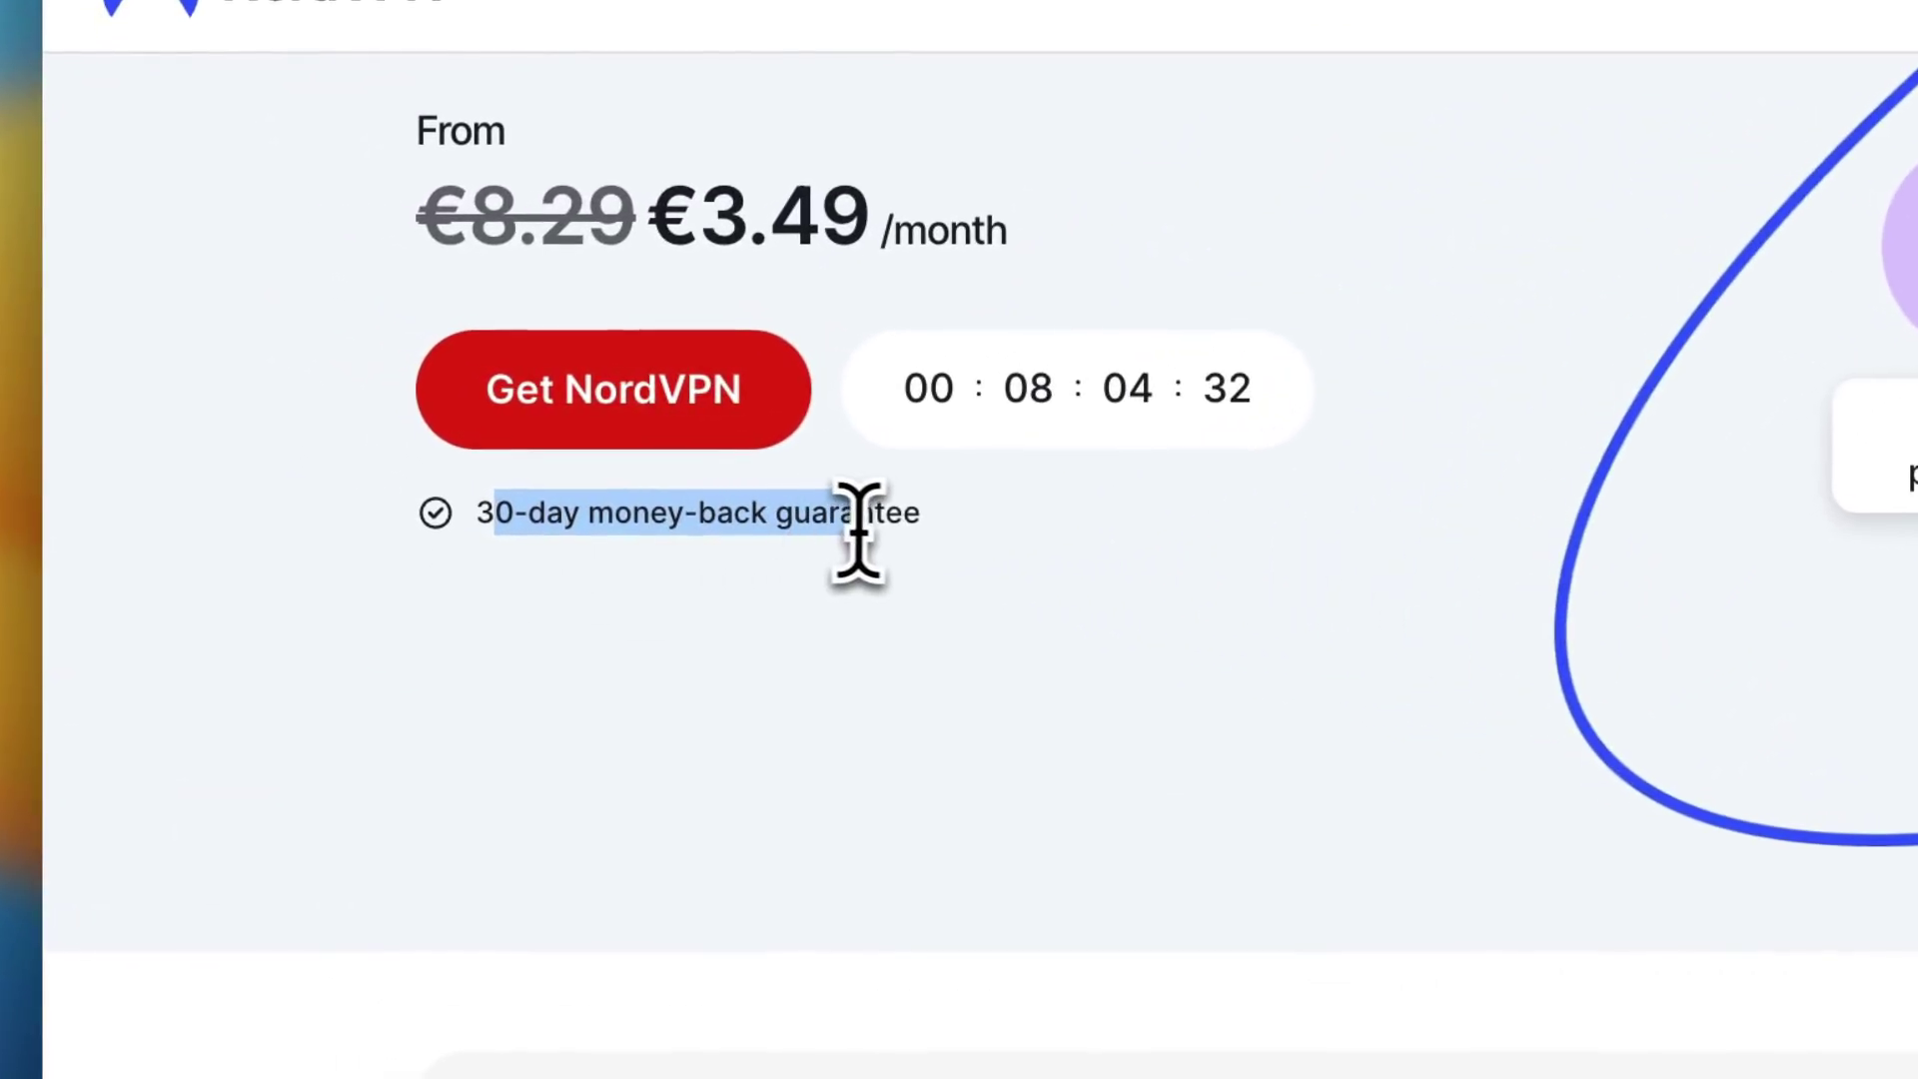
click(735, 528)
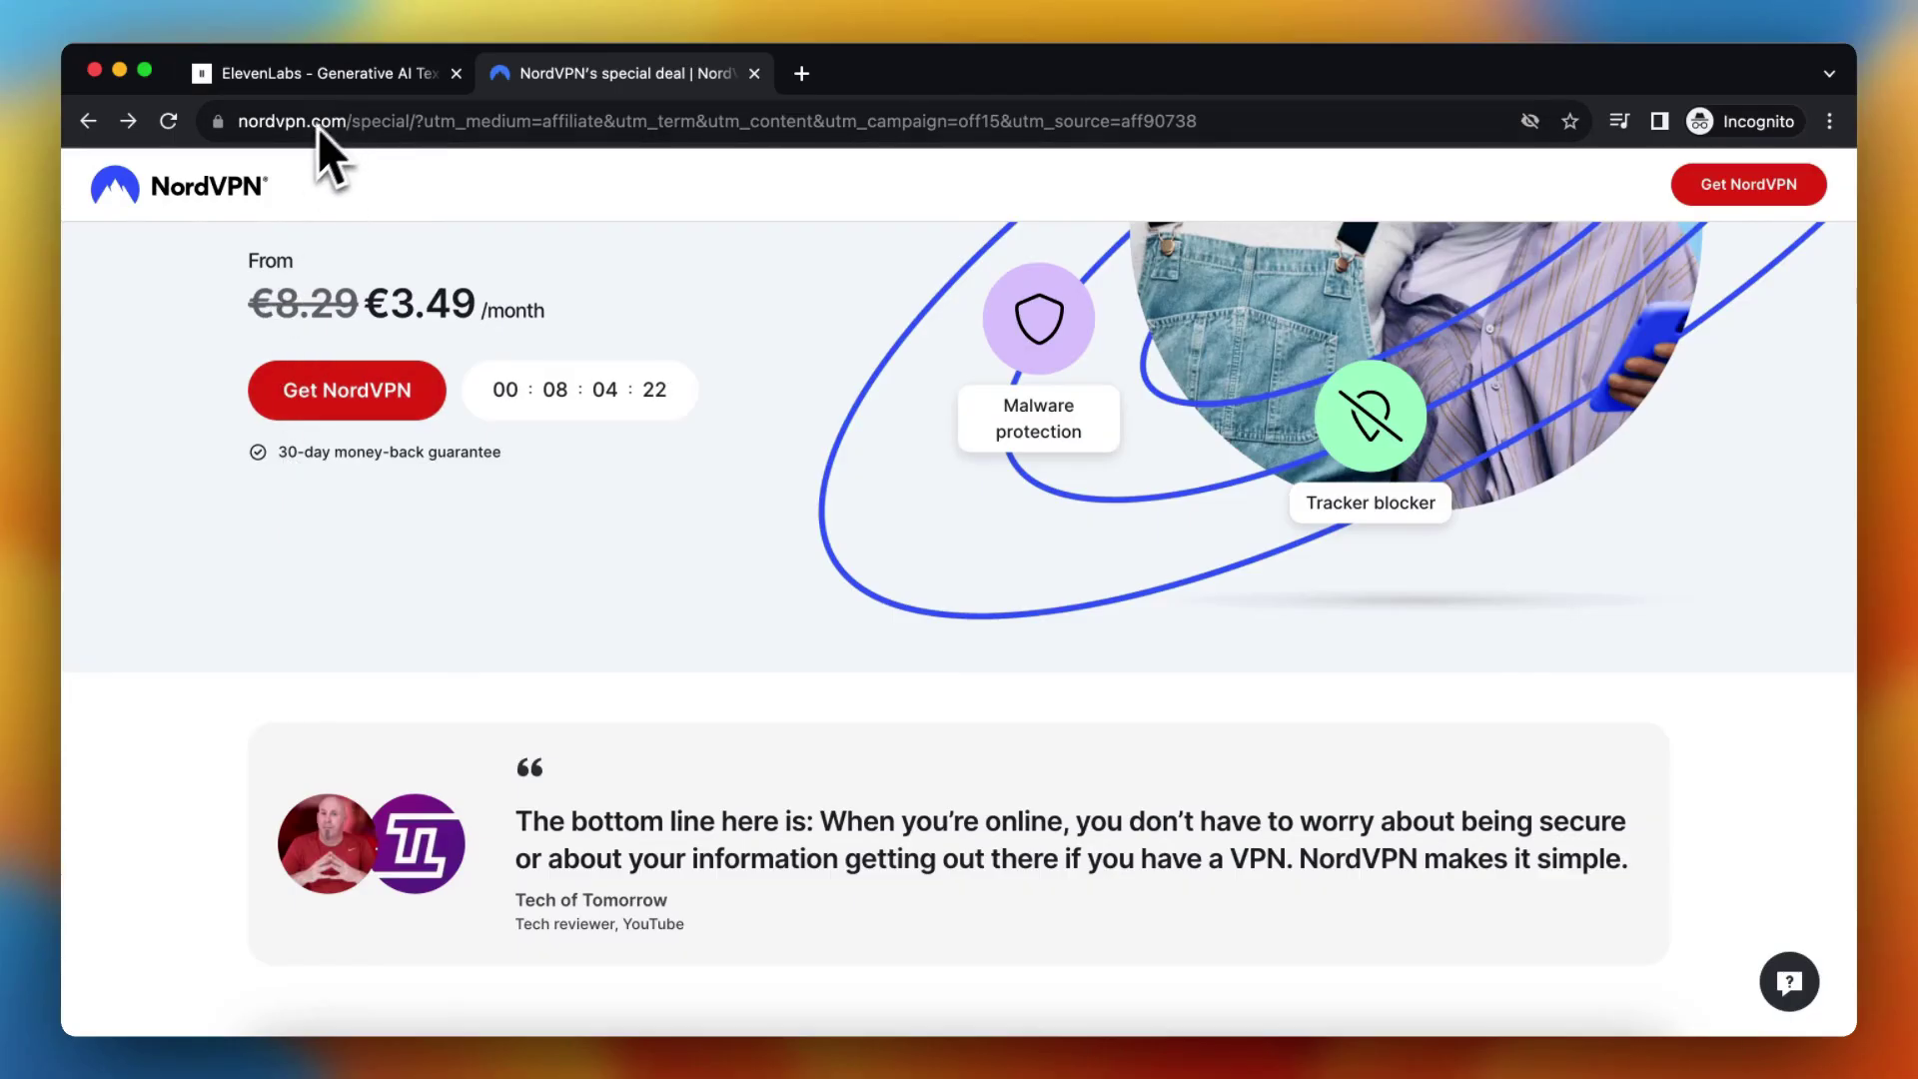
Switch back to the ElevenLabs tab showing Speech Synthesis with the Adam voice
click(315, 72)
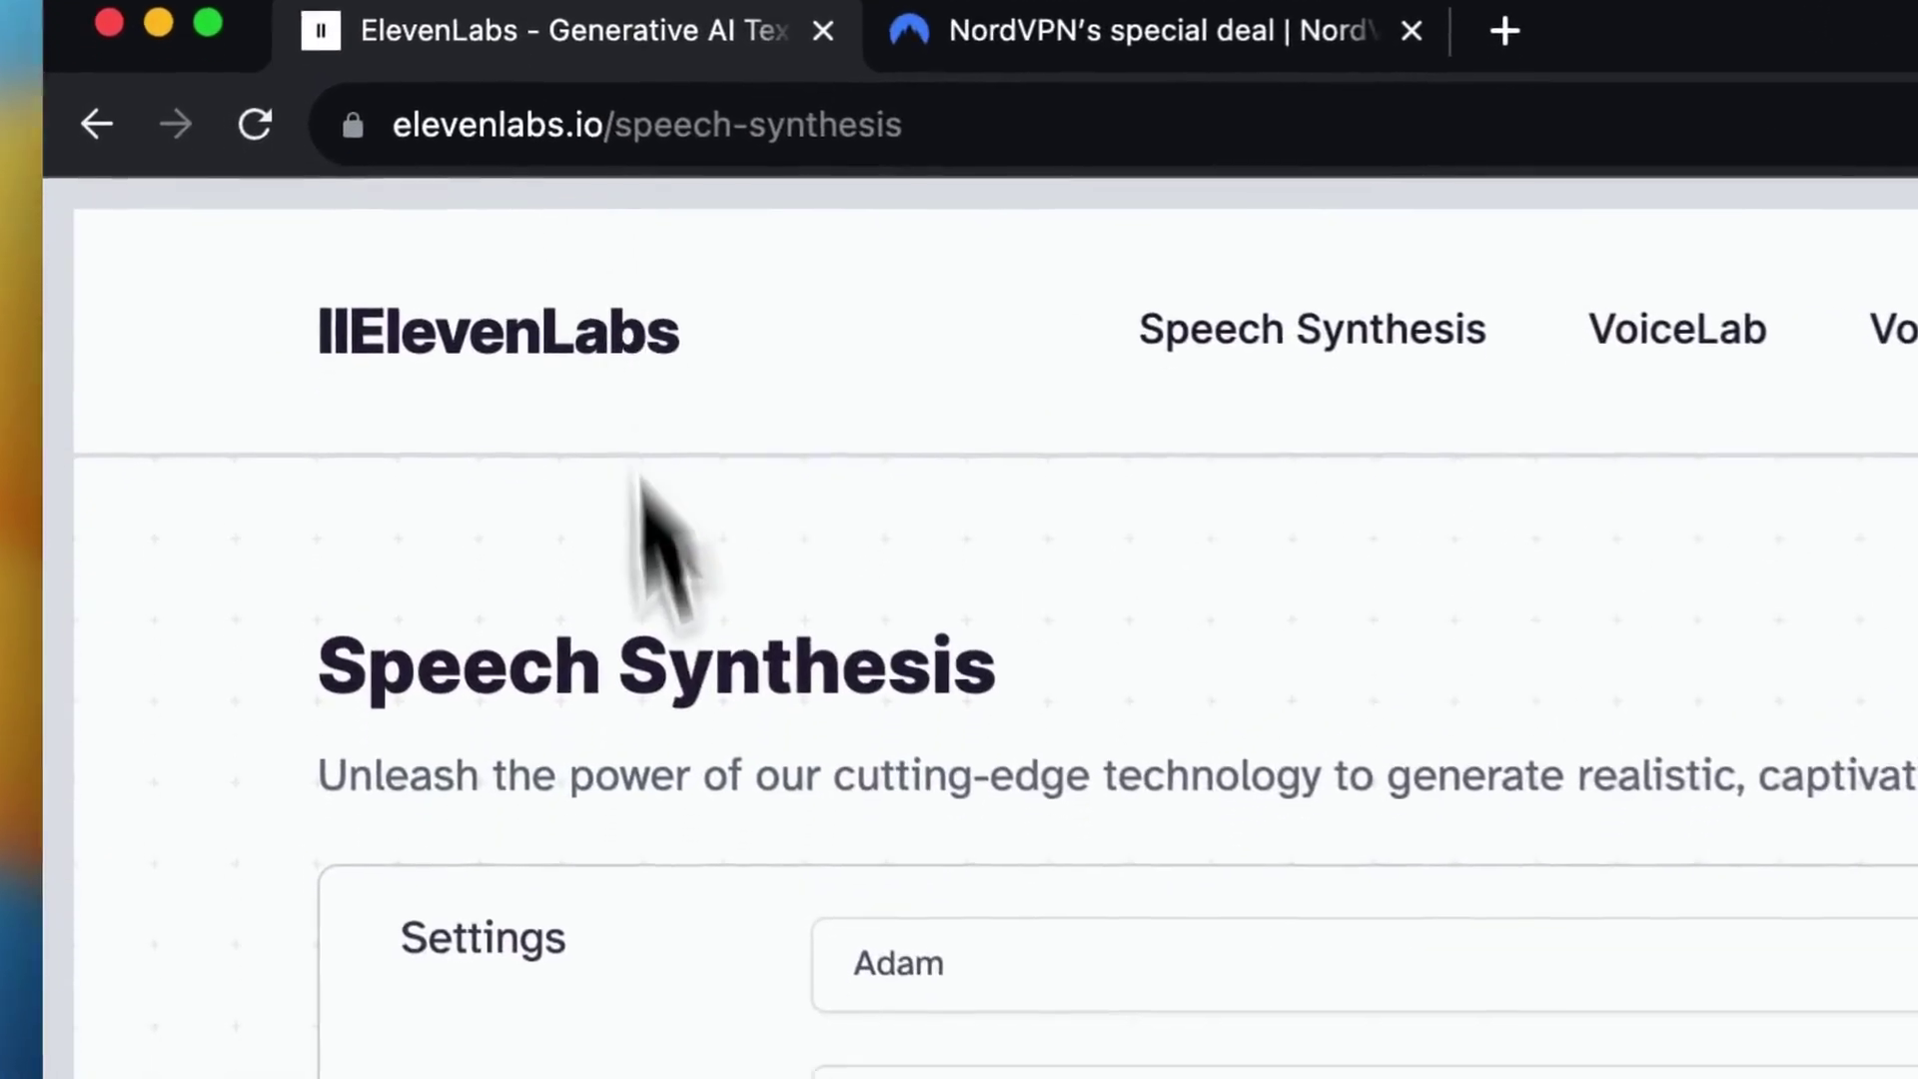